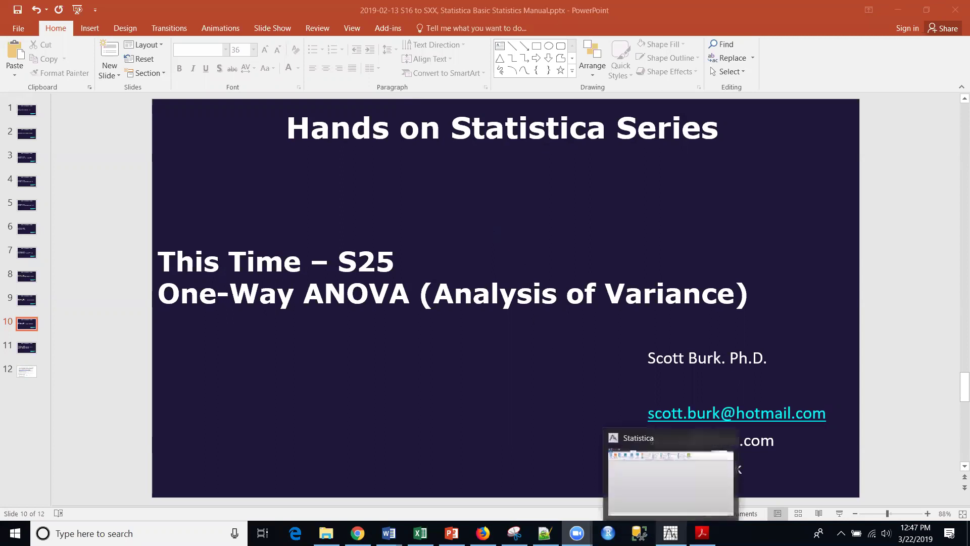
Step: Open the Vertical.sta dataset from Statistica's example Datasets folder
left_click(671, 534)
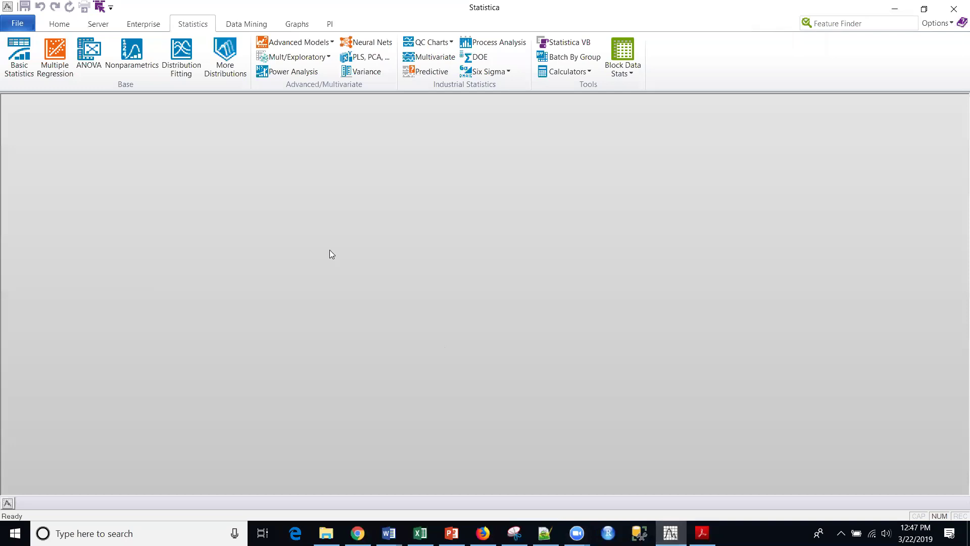
left_click(17, 23)
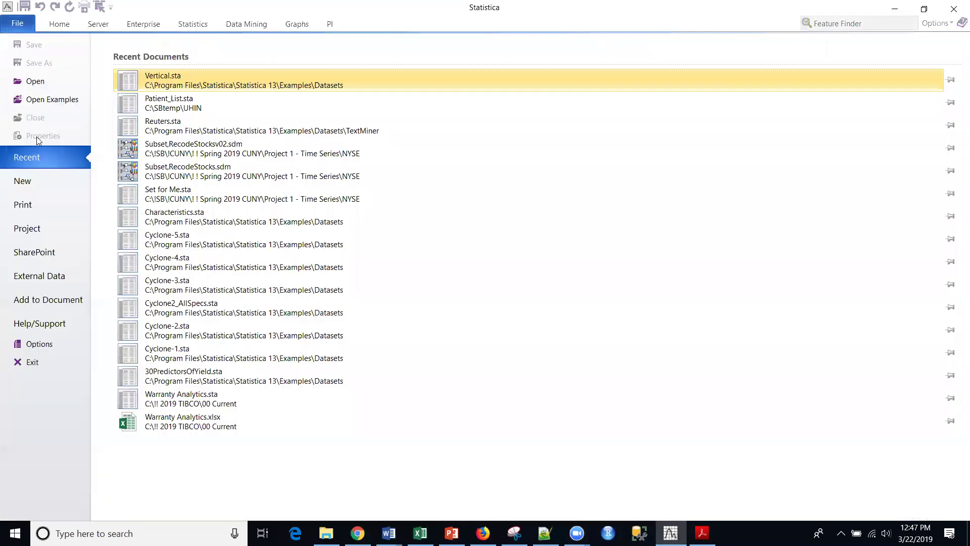
left_click(46, 99)
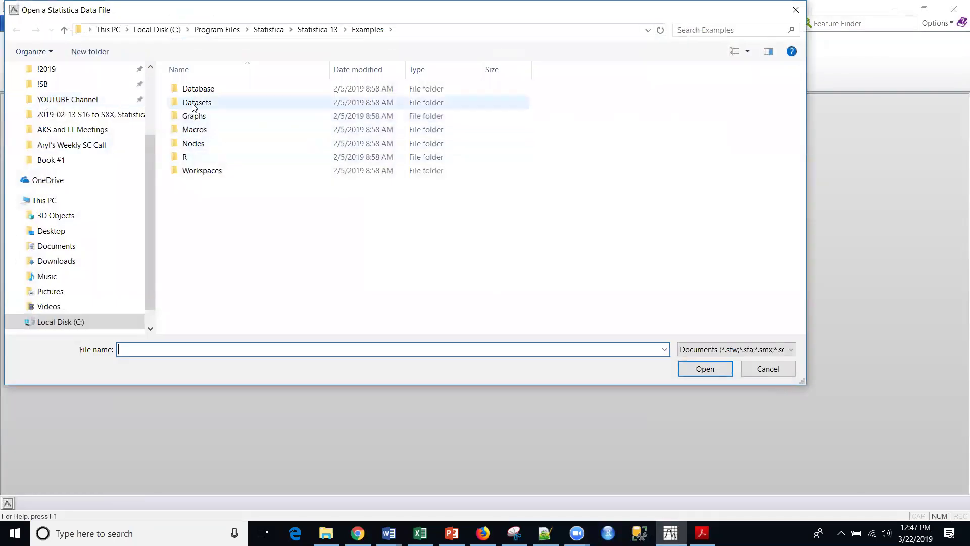
double_click(193, 101)
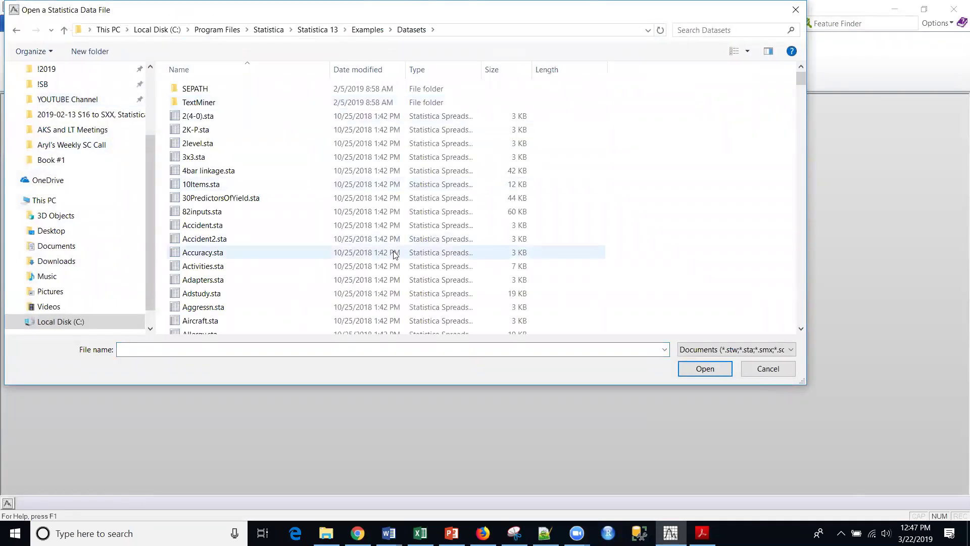
key("v")
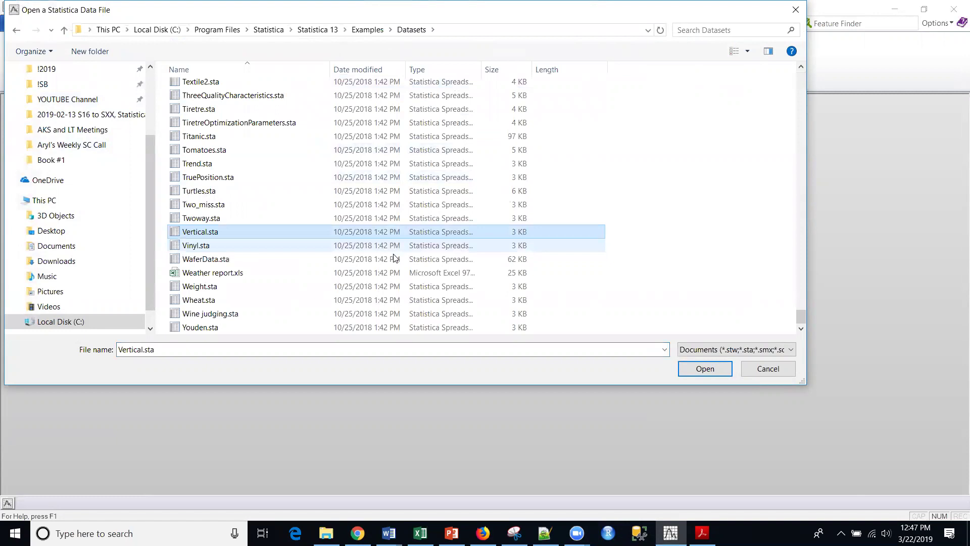
double_click(191, 232)
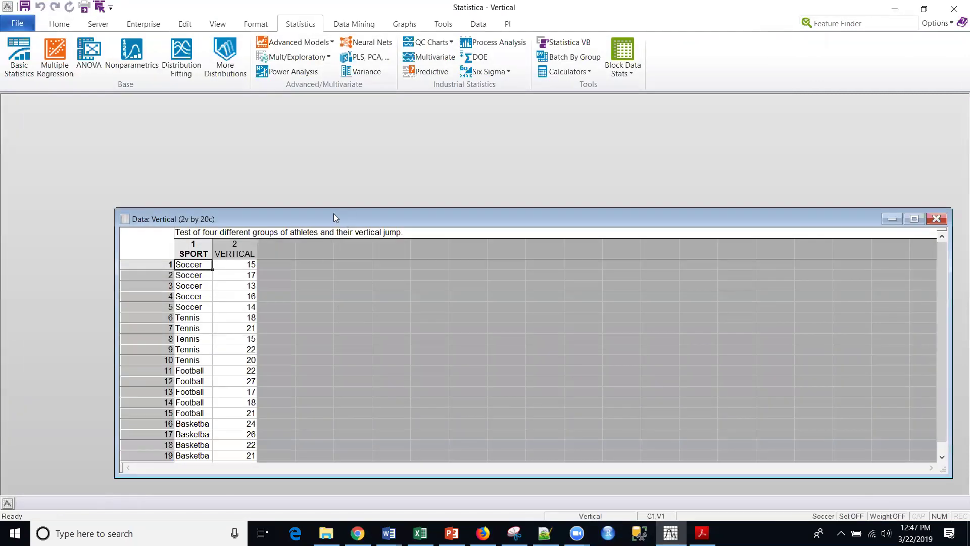
Step: Move and enlarge the data window to show all 20 rows, then select the VERTICAL and SPORT columns
left_click_drag(334, 219, 254, 123)
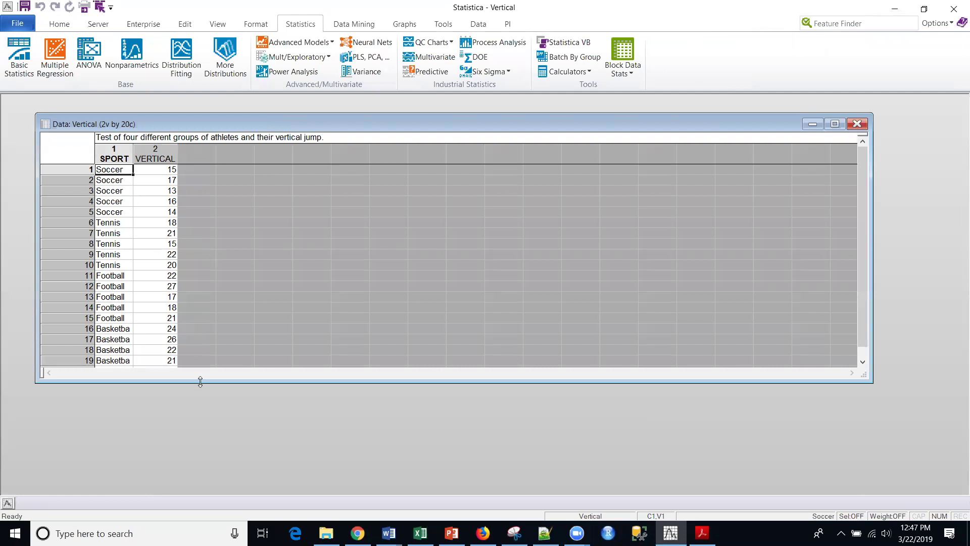
left_click_drag(200, 382, 200, 441)
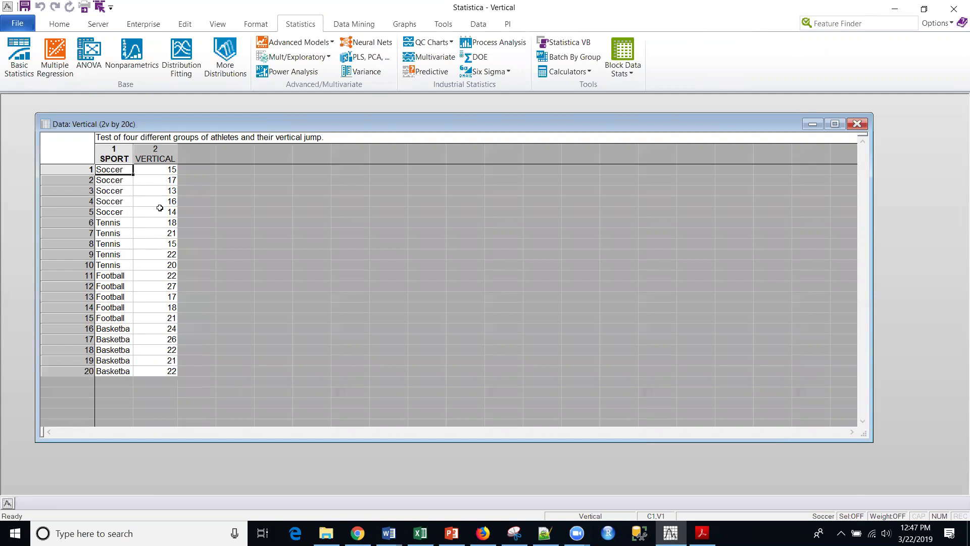
left_click(163, 158)
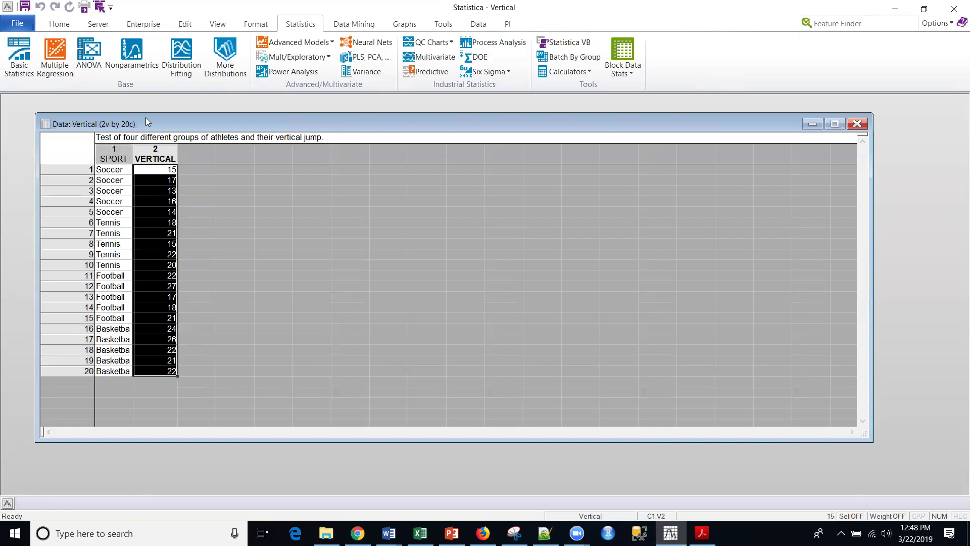
left_click(121, 149)
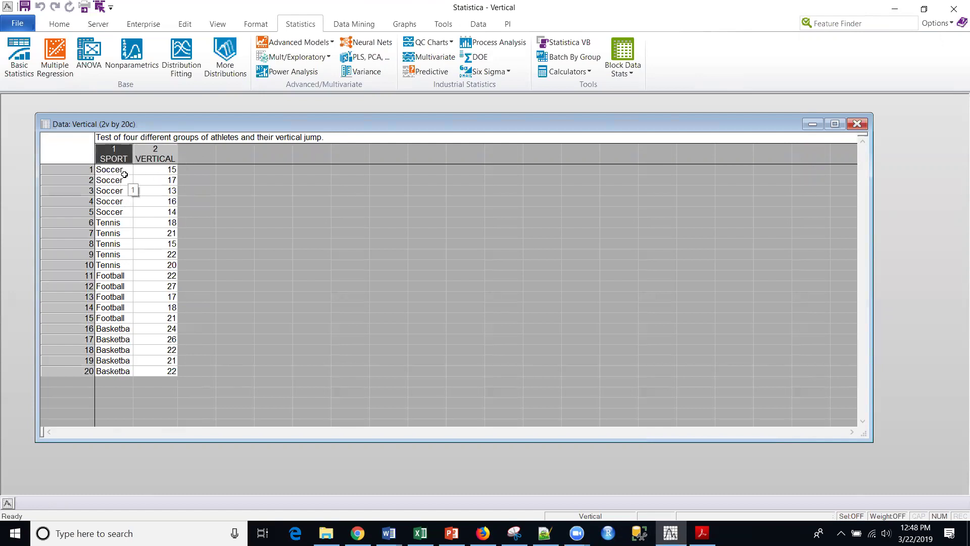
left_click_drag(125, 172, 136, 257)
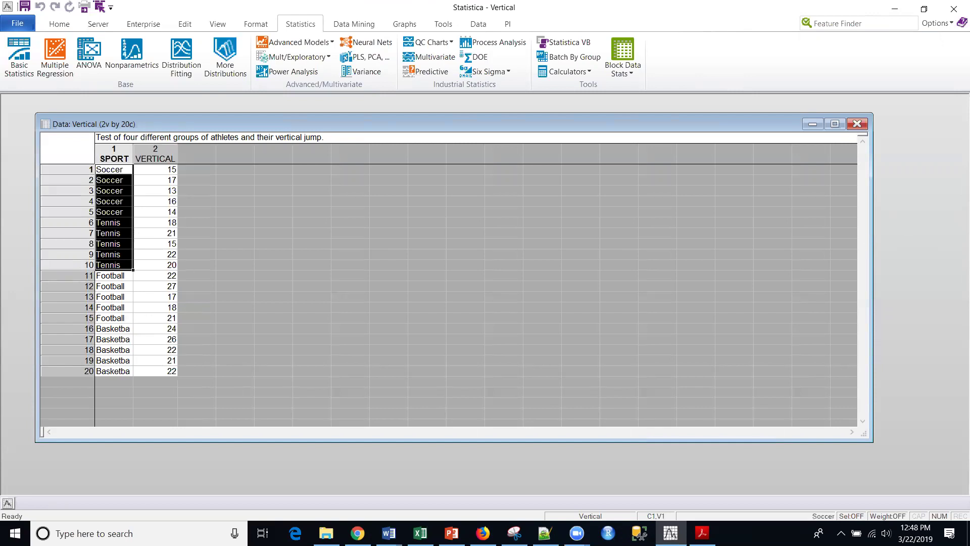
key("alt+Tab")
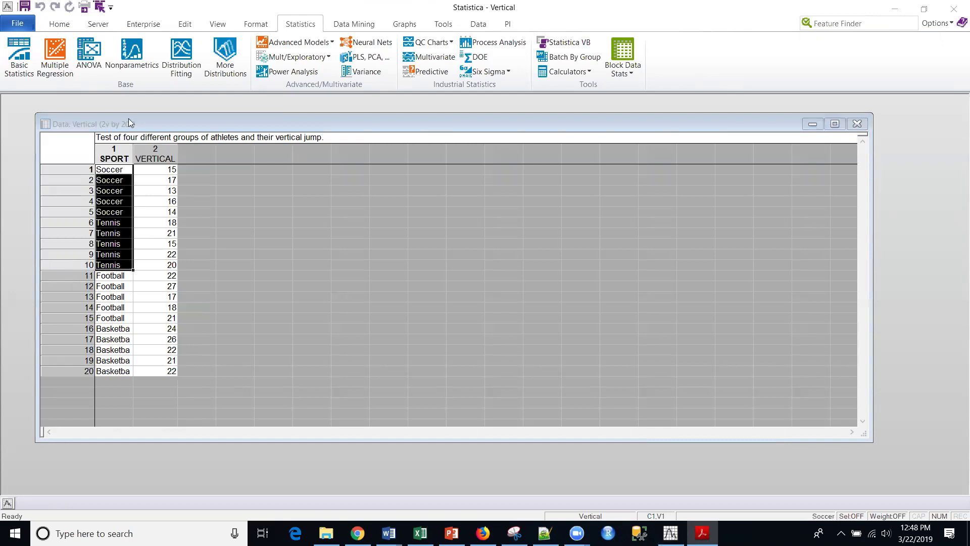
Step: Start an ANOVA with One-way ANOVA as the type of analysis
left_click(86, 52)
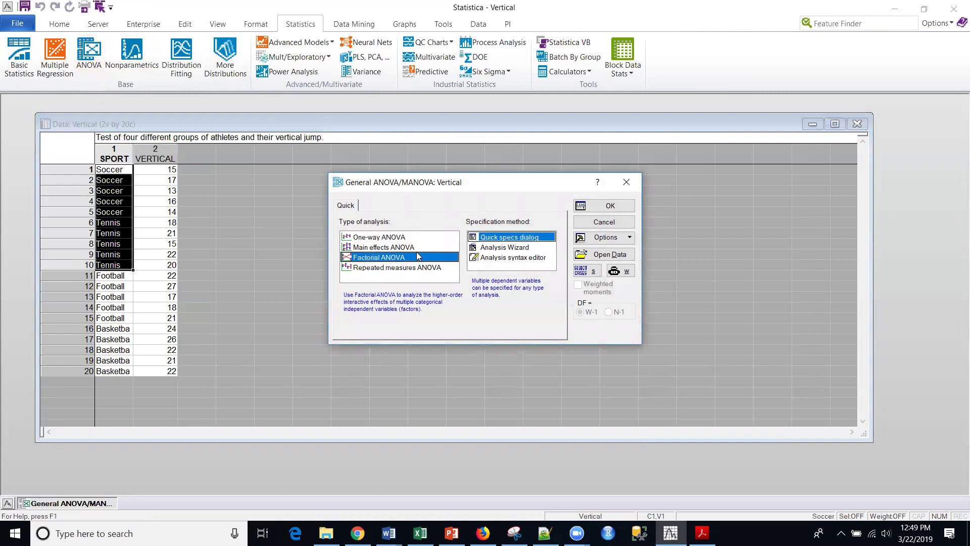
left_click(380, 238)
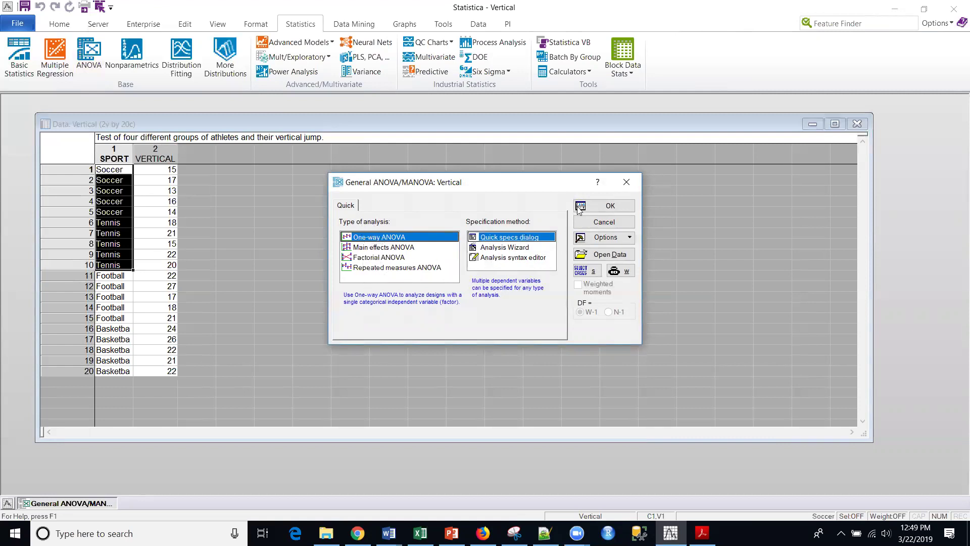
left_click(595, 206)
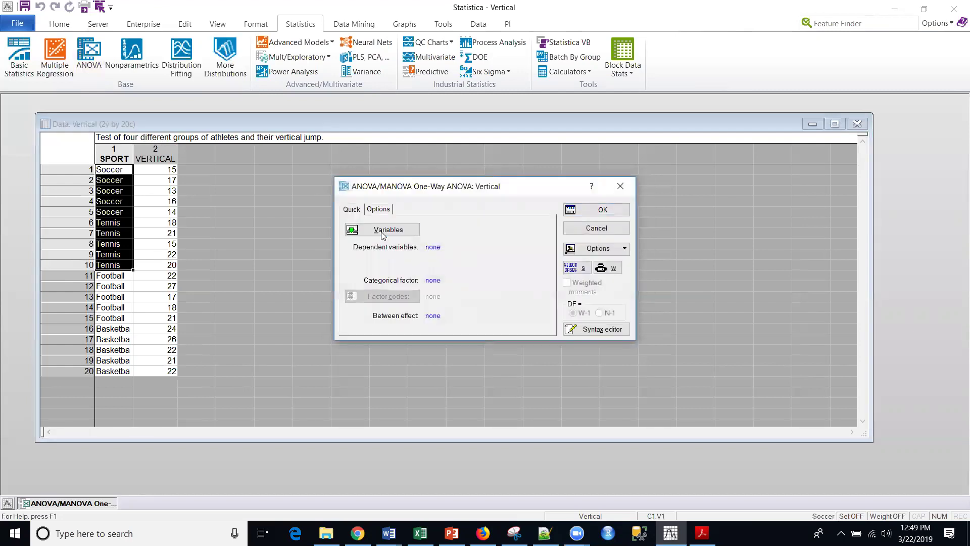
Step: Assign VERTICAL as the dependent variable and SPORT as the categorical factor
left_click(373, 230)
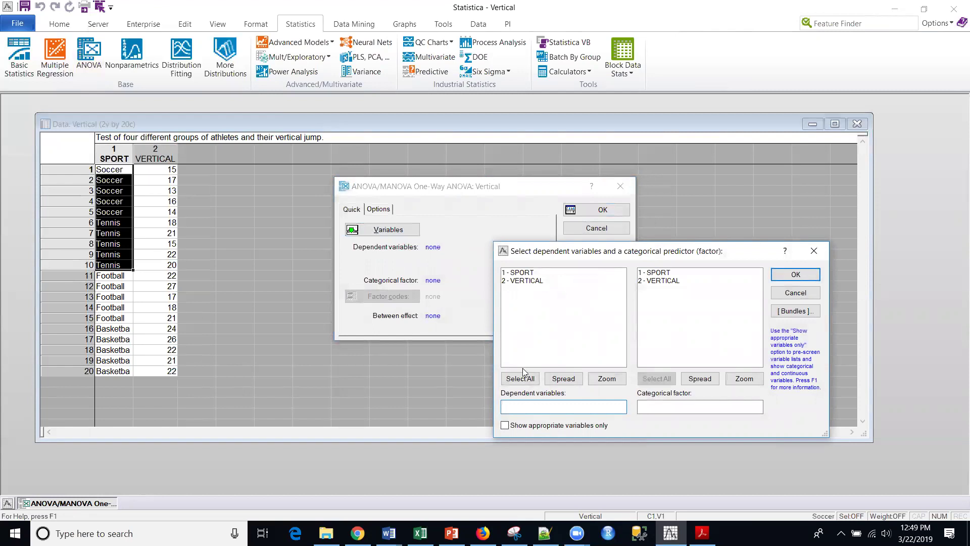
left_click(523, 281)
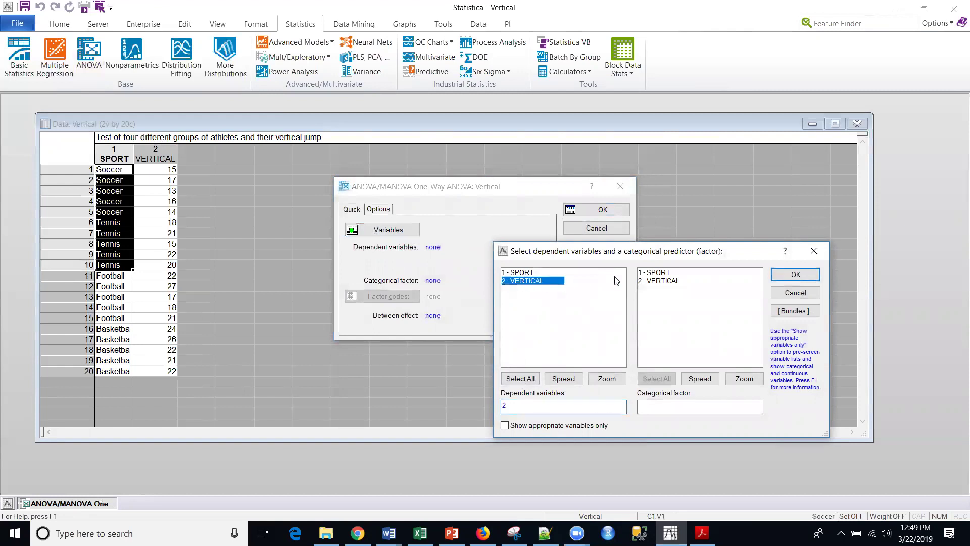
left_click(666, 273)
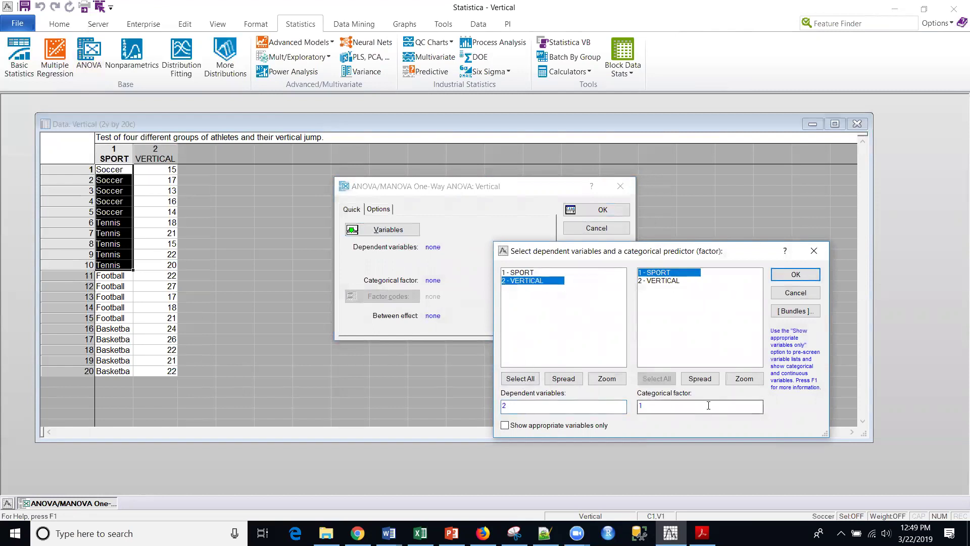
left_click(796, 275)
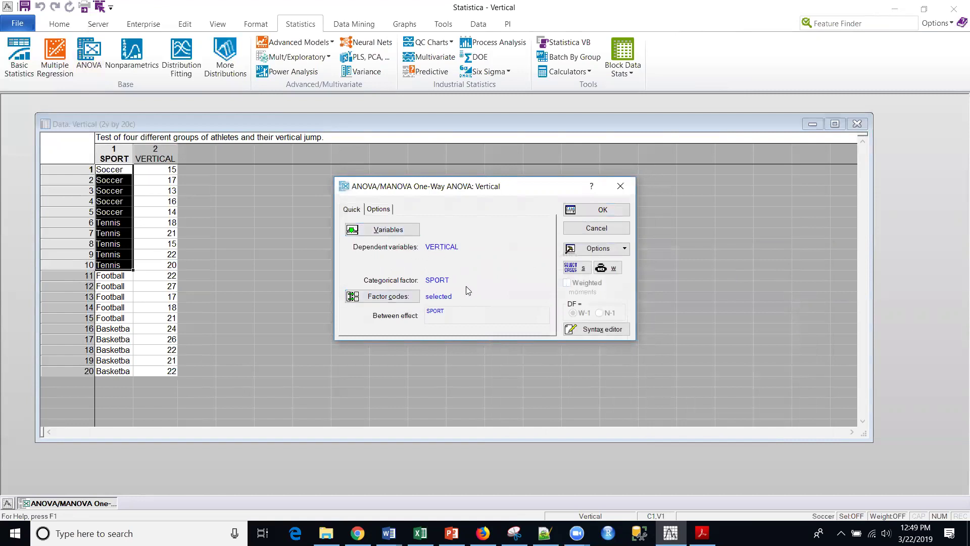
left_click(390, 301)
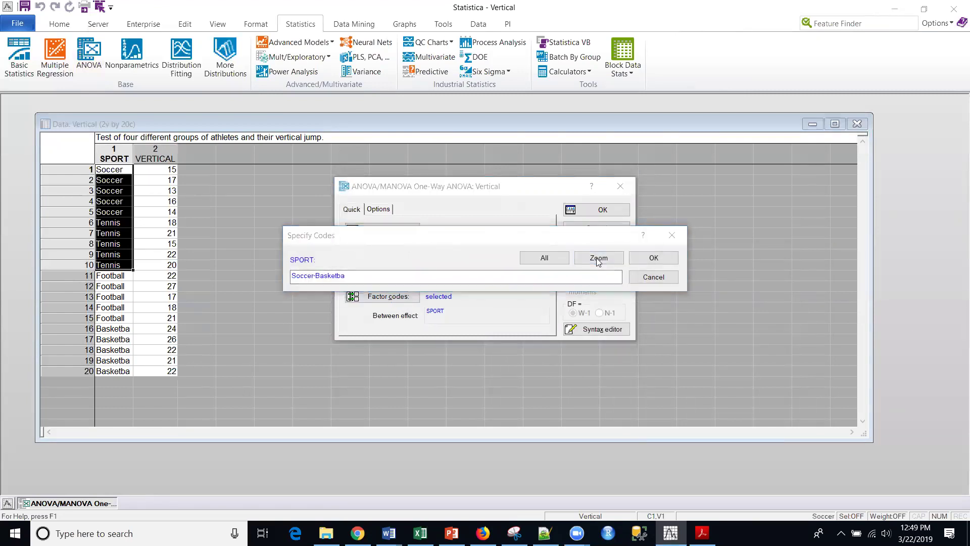
left_click(599, 259)
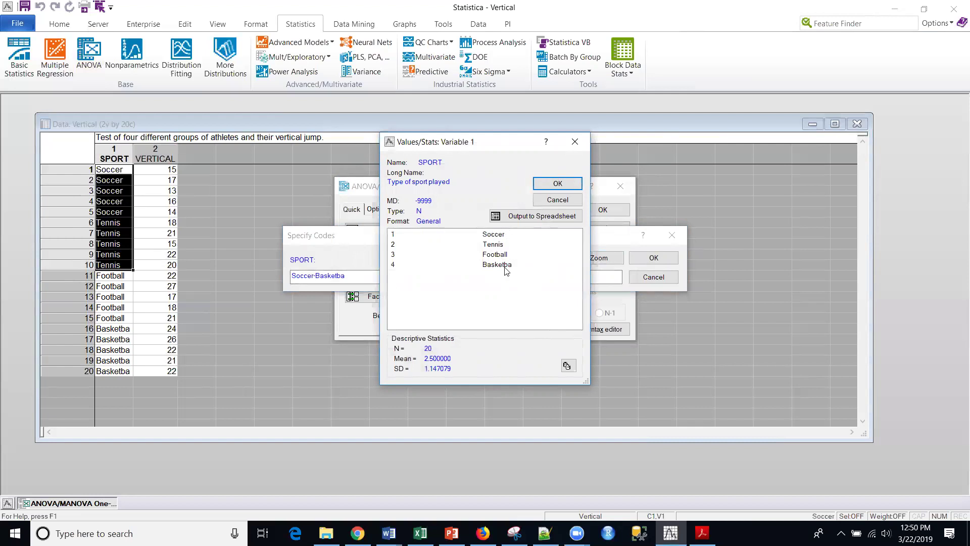
left_click(552, 186)
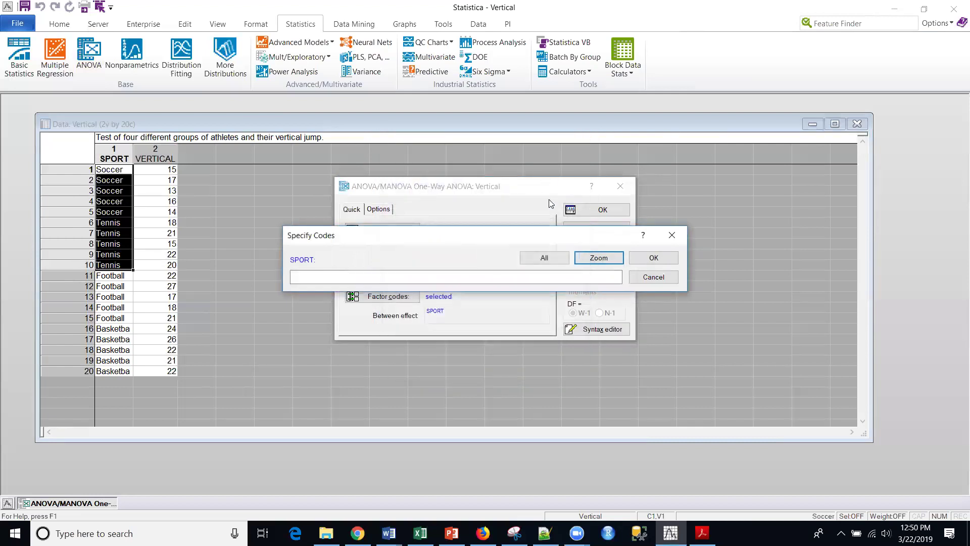
left_click(652, 276)
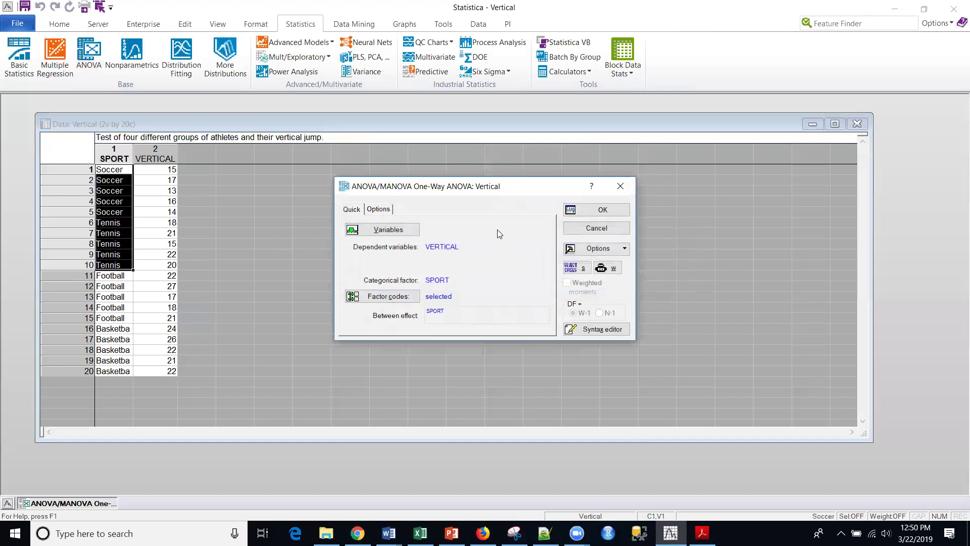
Step: Review the sums of squares options, then run the one-way ANOVA
left_click(380, 209)
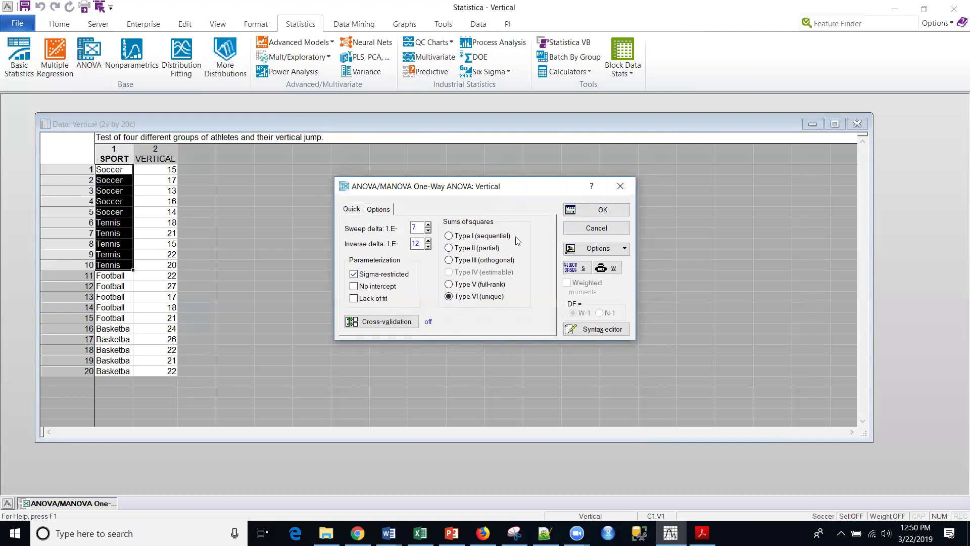
left_click(597, 213)
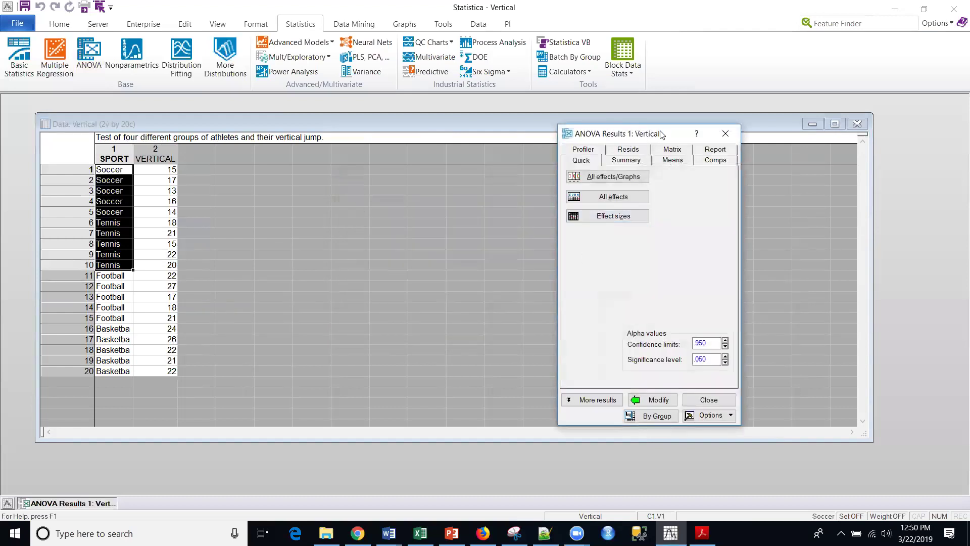
Step: Plot the SPORT LS means graph and move the results dialog aside to reveal it
left_click_drag(660, 134, 389, 149)
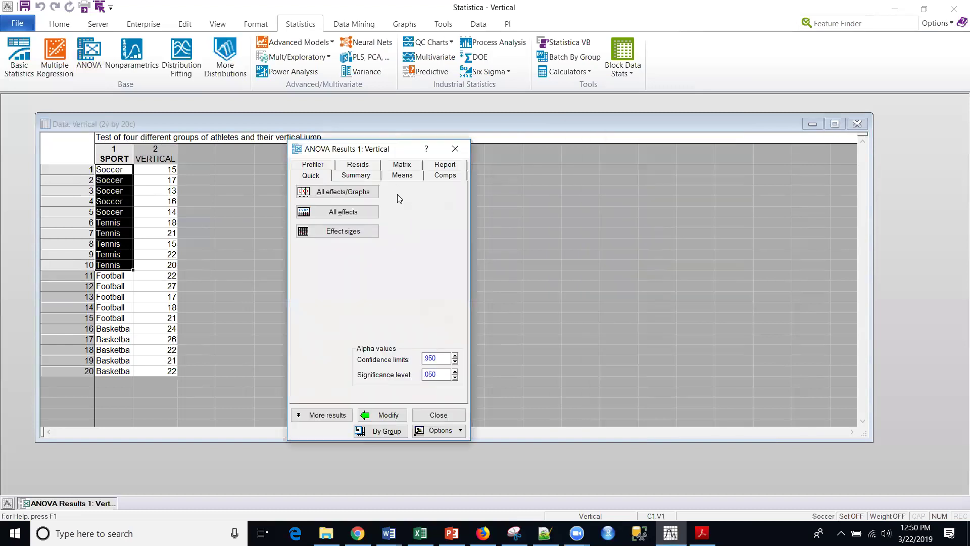
left_click(332, 196)
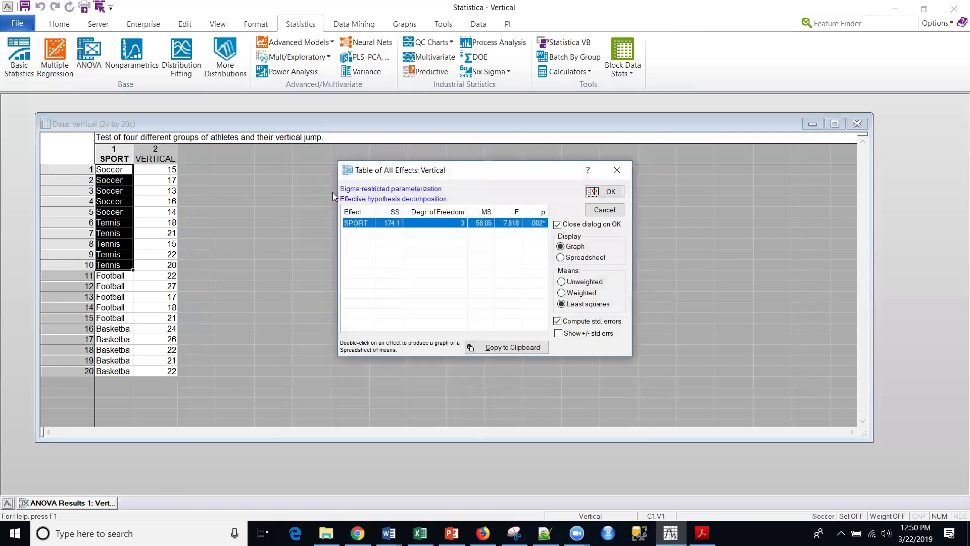
left_click(604, 192)
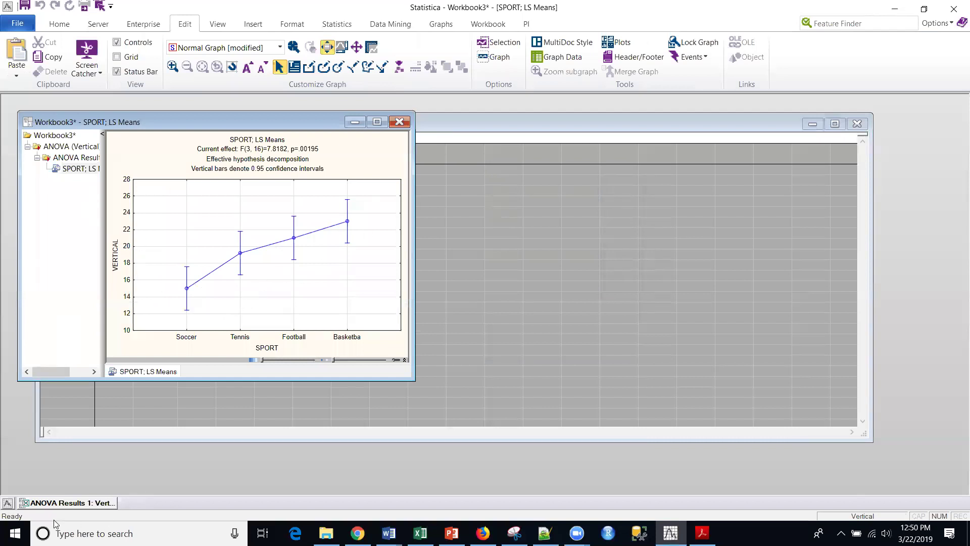
left_click(52, 503)
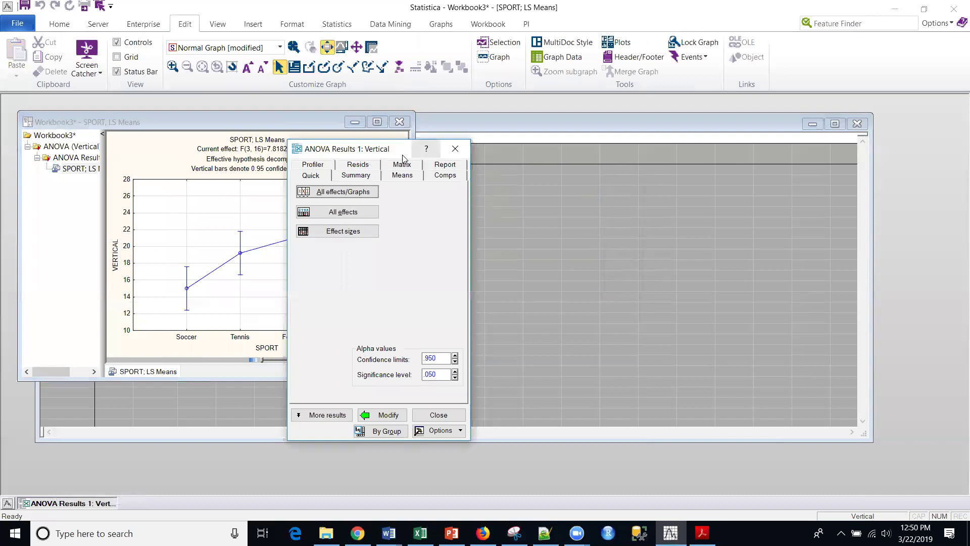
left_click_drag(402, 156, 634, 145)
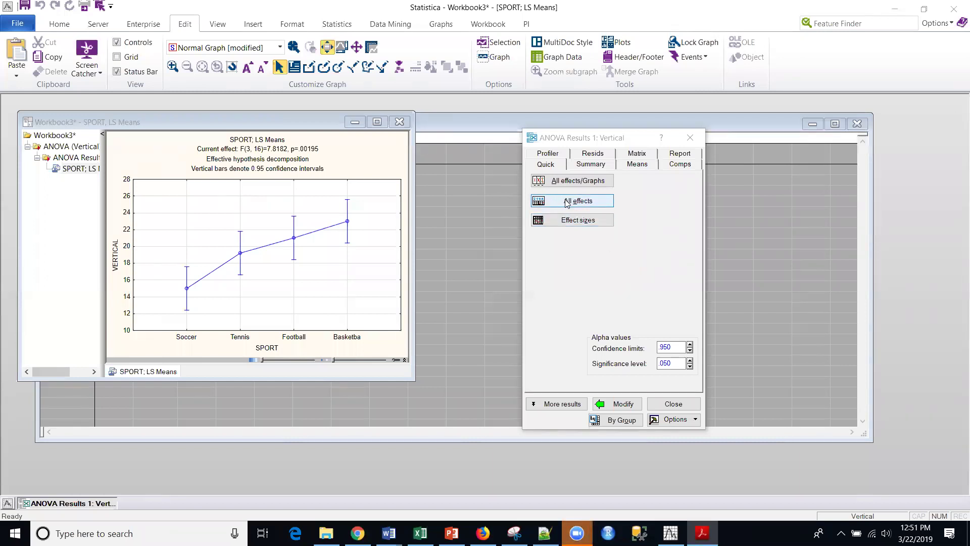
left_click(584, 166)
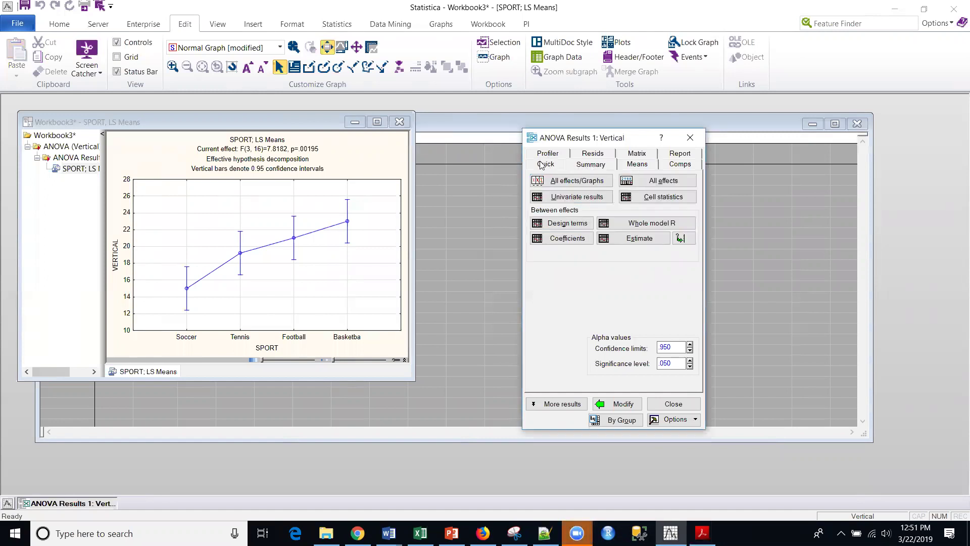
left_click(542, 164)
left_click(595, 170)
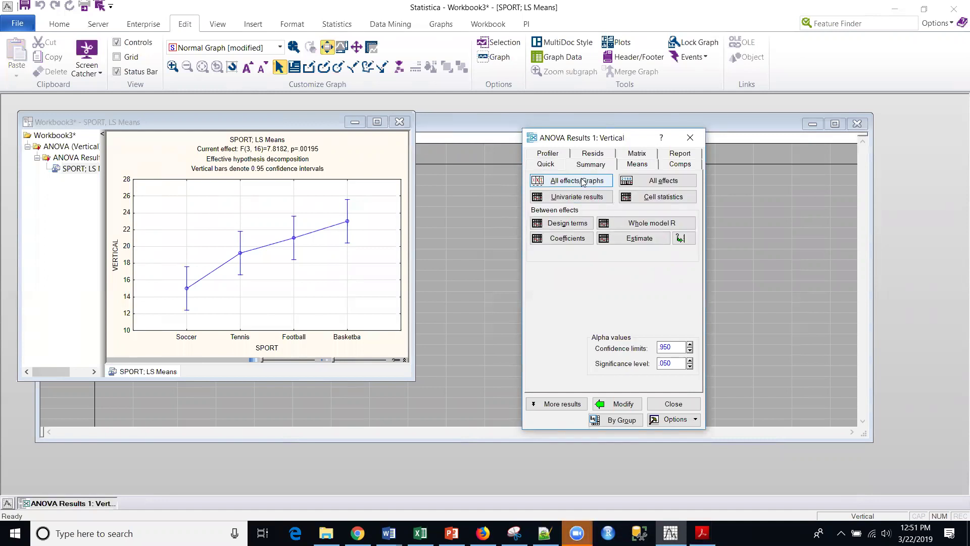
left_click(632, 167)
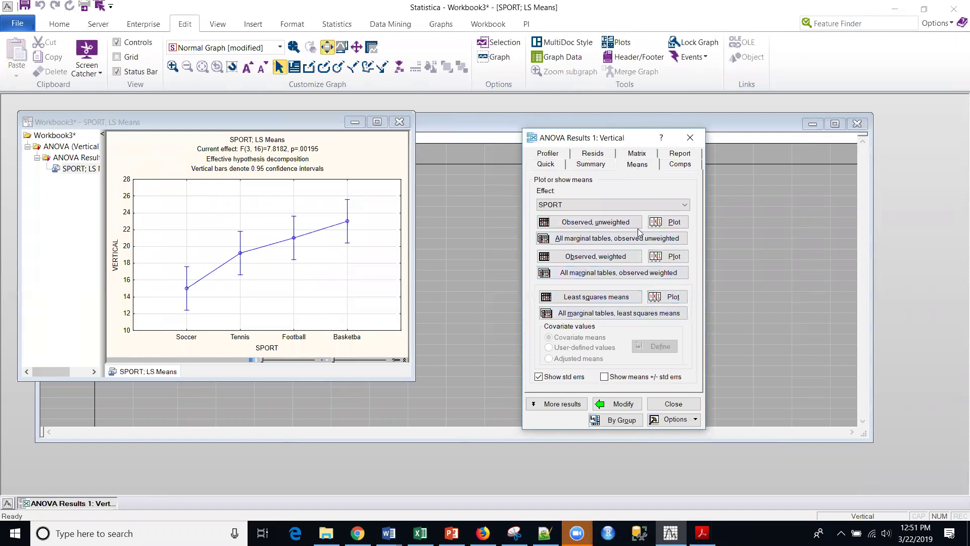
left_click(682, 166)
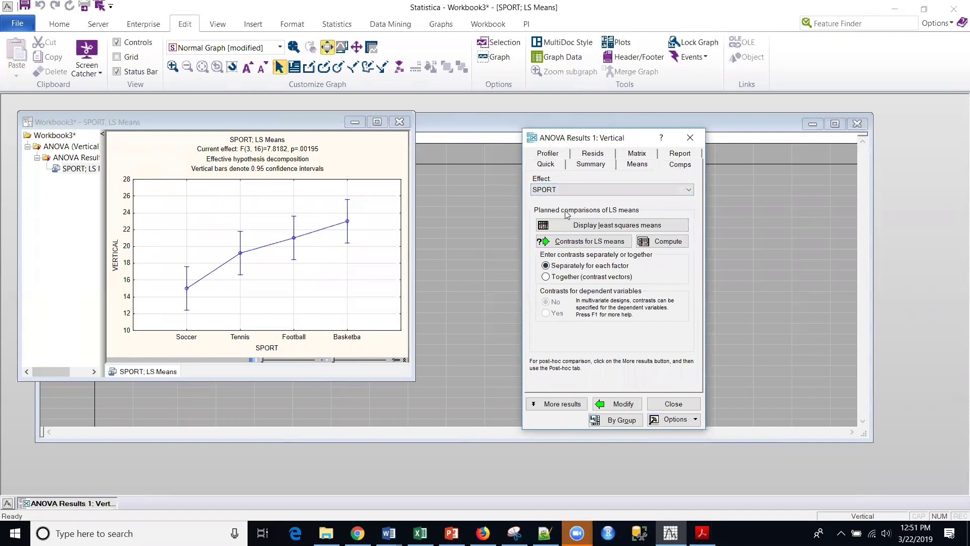
left_click(638, 169)
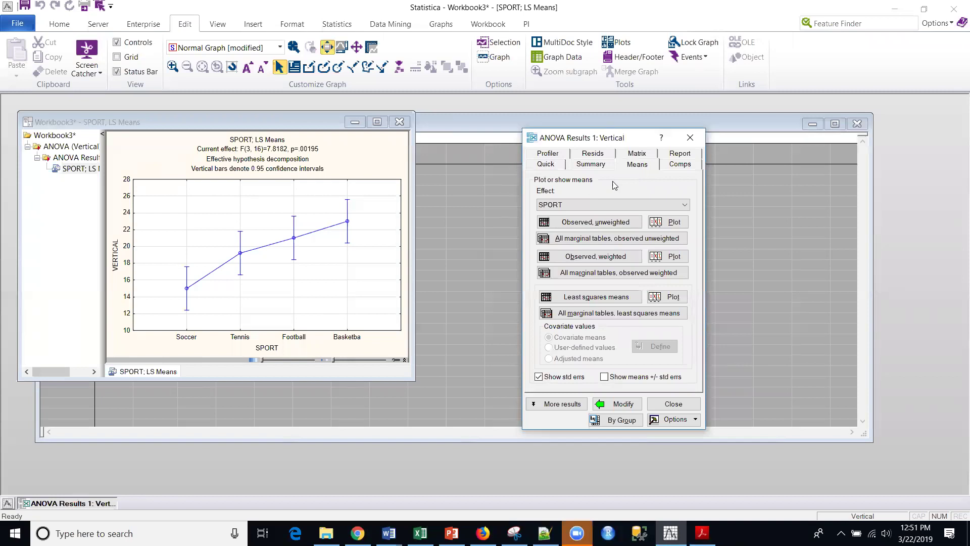
left_click(589, 157)
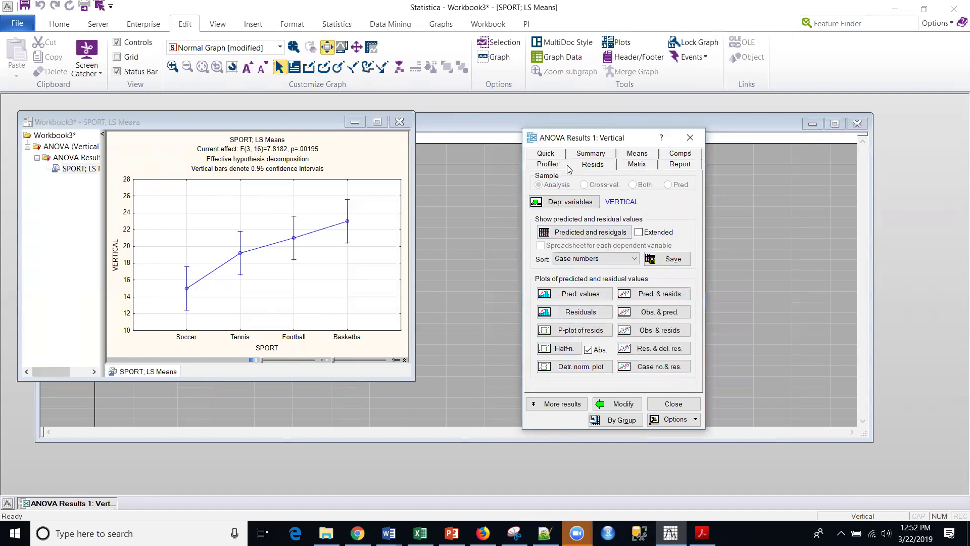
left_click(638, 165)
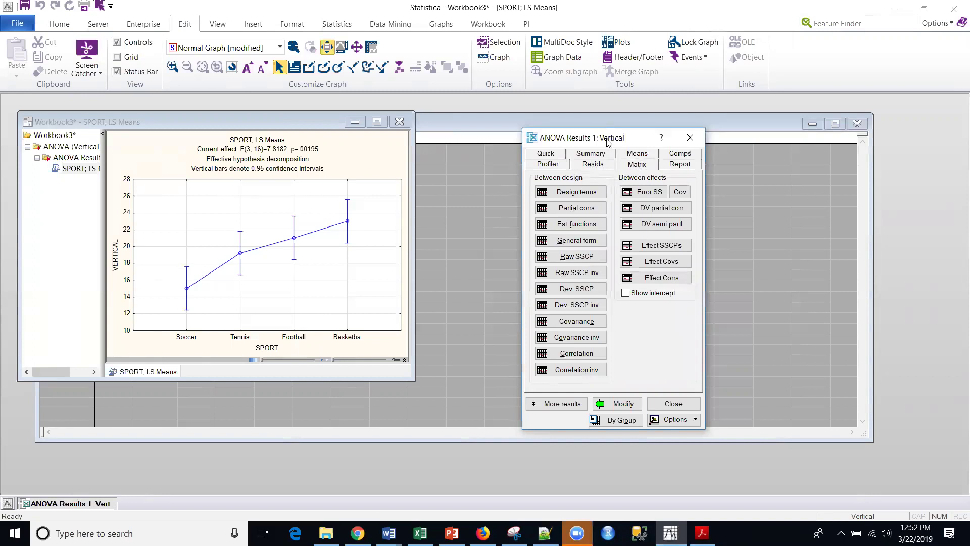
left_click_drag(608, 143, 575, 144)
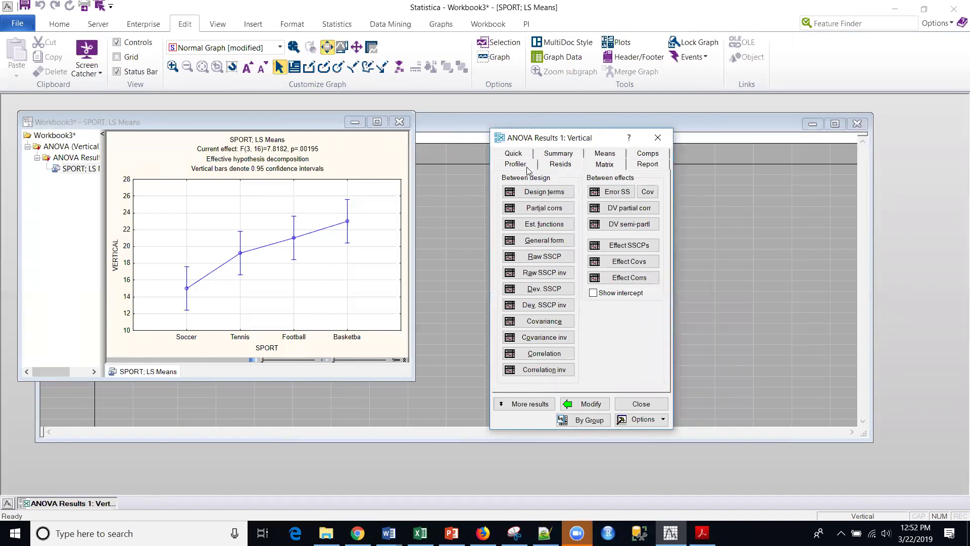
left_click(558, 155)
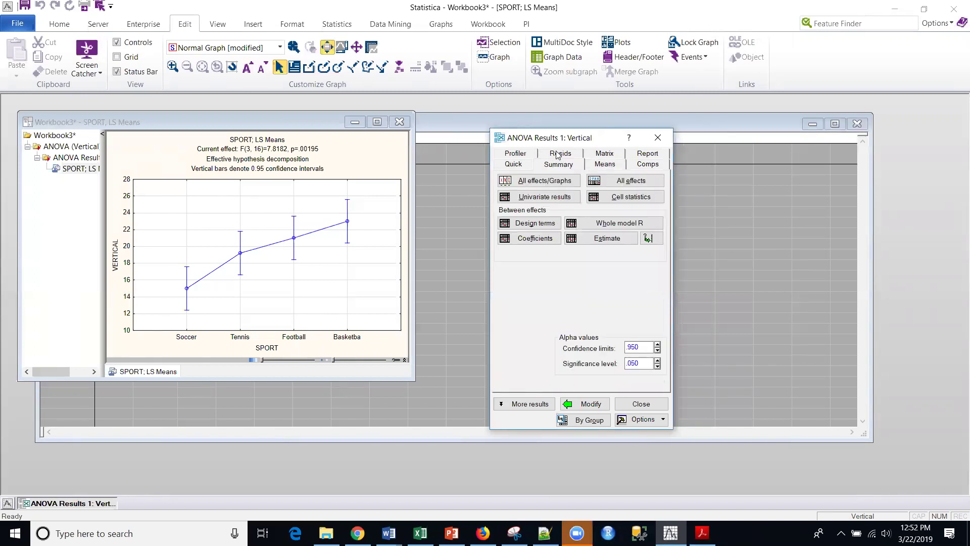
left_click(517, 405)
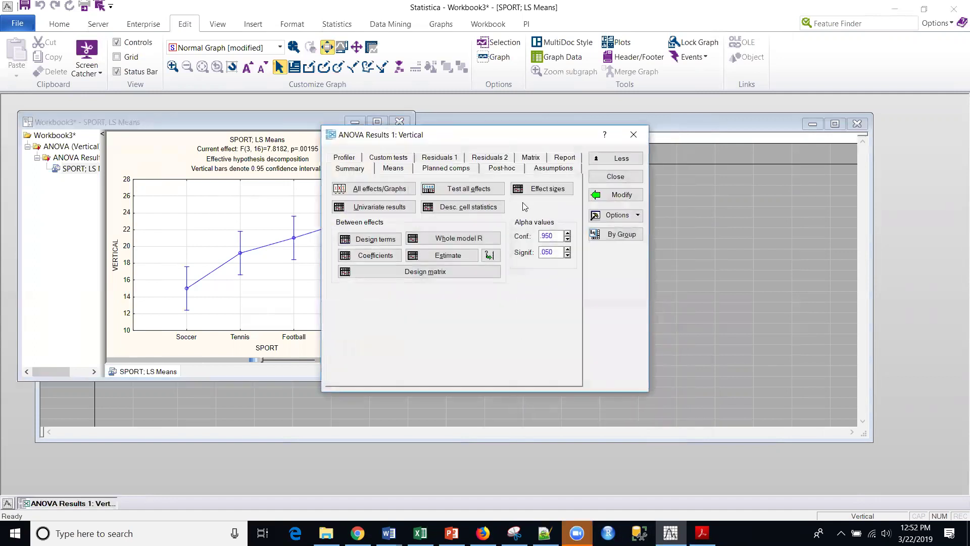
left_click_drag(513, 136, 663, 144)
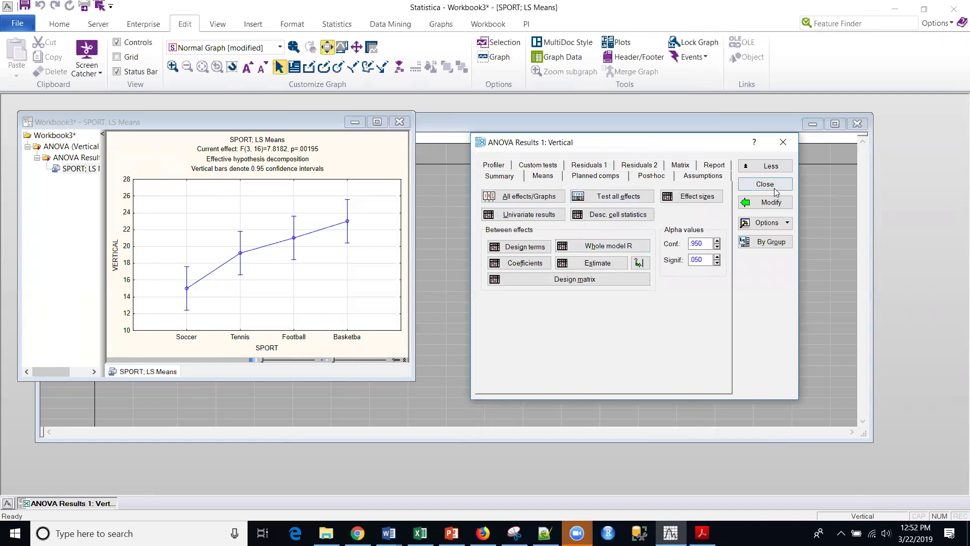
left_click(771, 167)
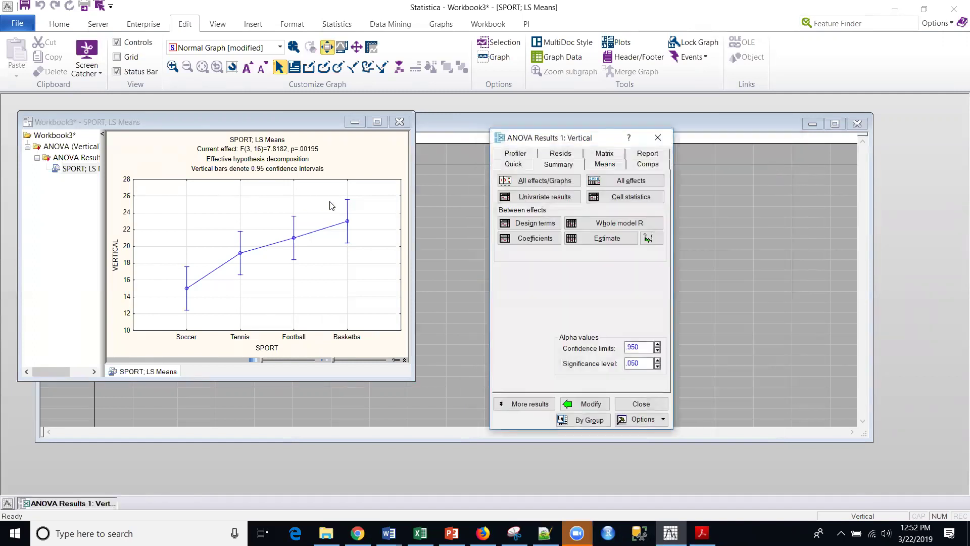
left_click(524, 165)
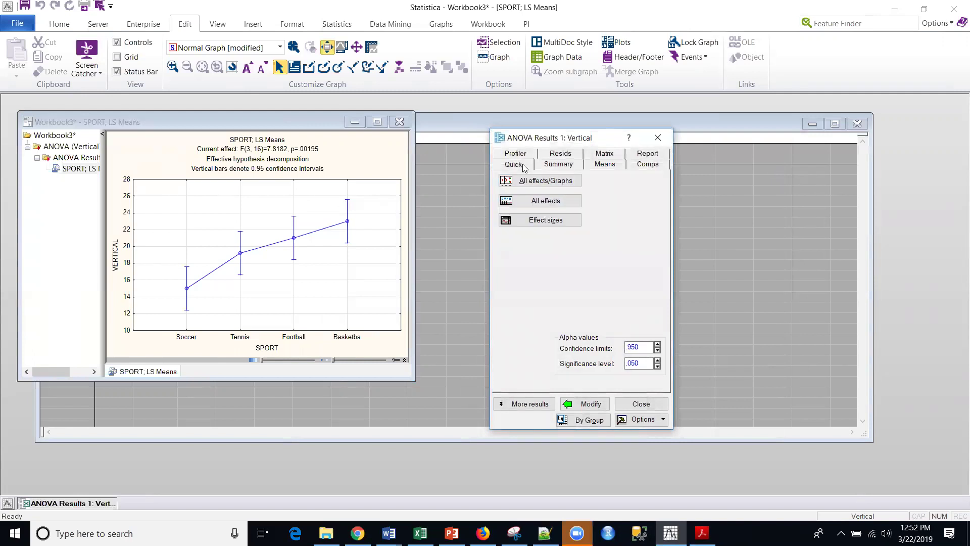
Step: Generate the VERTICAL univariate significance table and inspect its p column and Intercept and SPORT rows
left_click(538, 201)
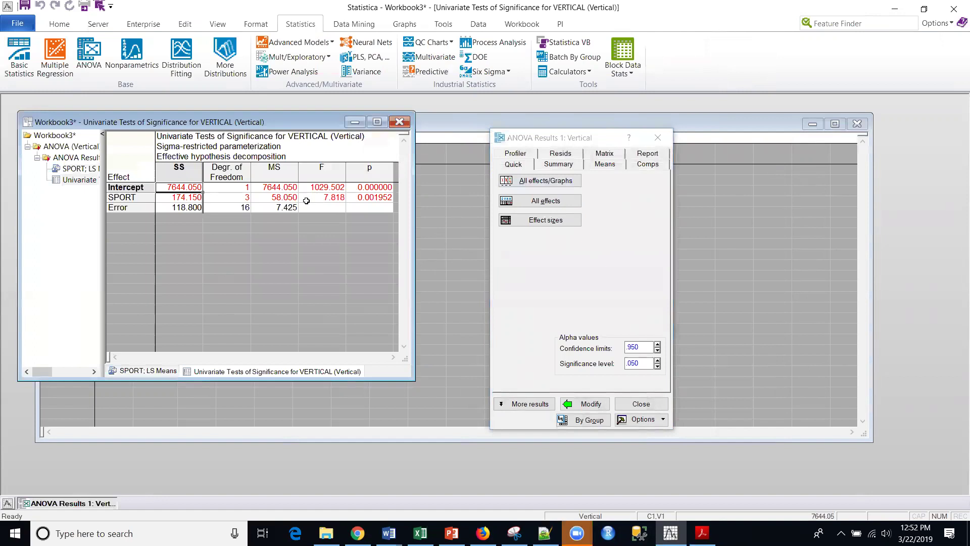
left_click(375, 169)
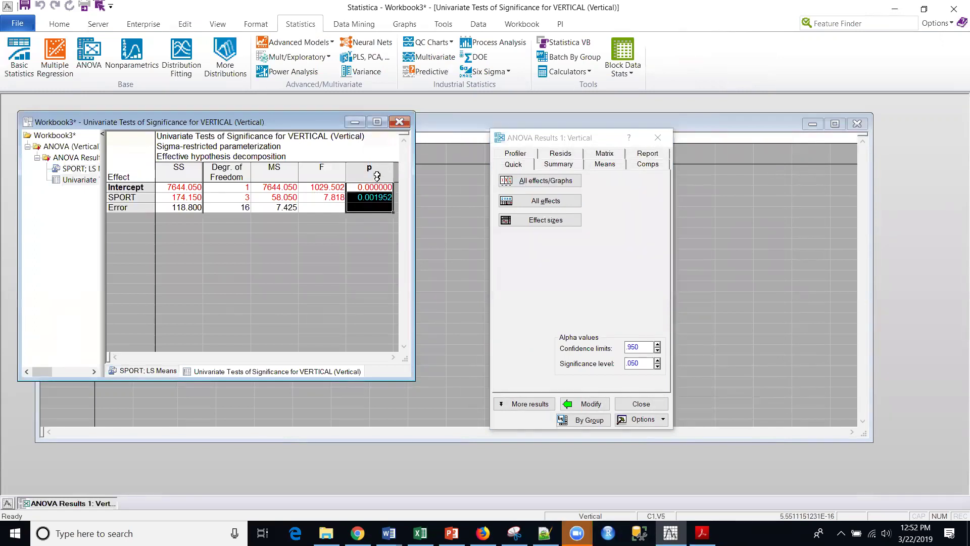
left_click(116, 187)
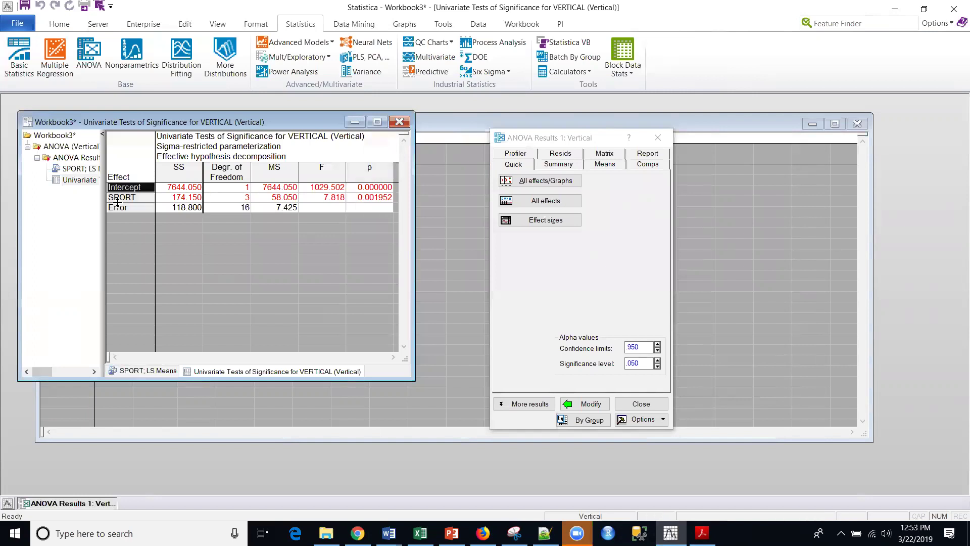
left_click(117, 199)
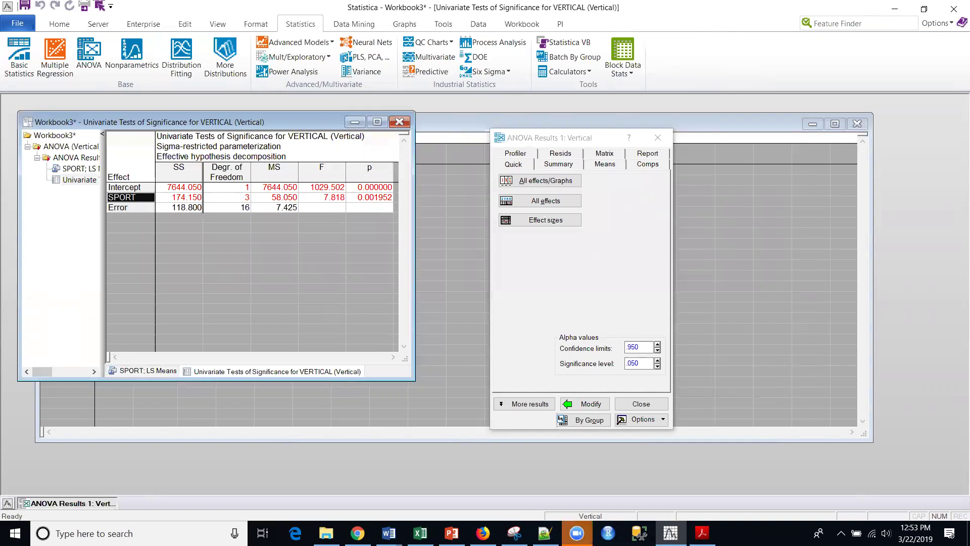
left_click(585, 253)
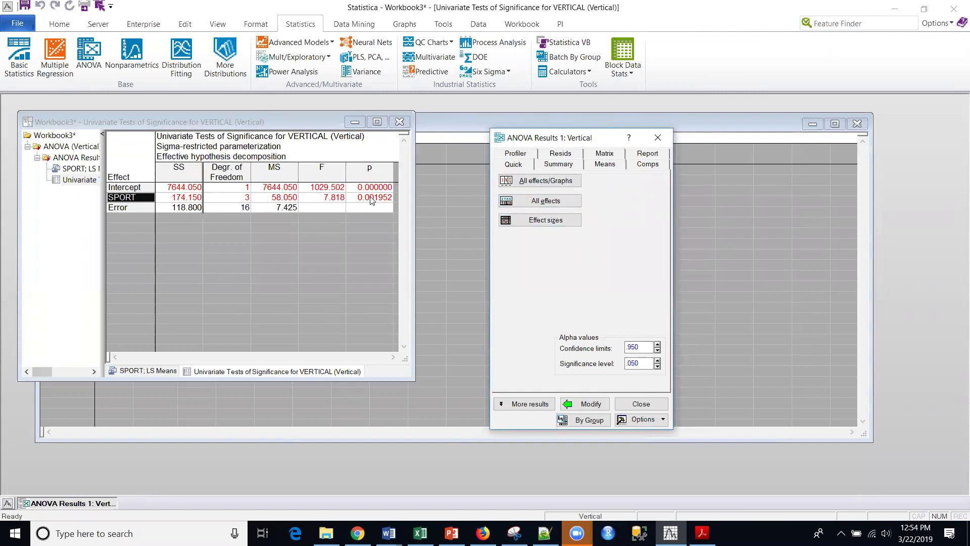
Step: Go from the Summary page, briefly checking Means, to the Post-hoc comparison page
left_click(551, 166)
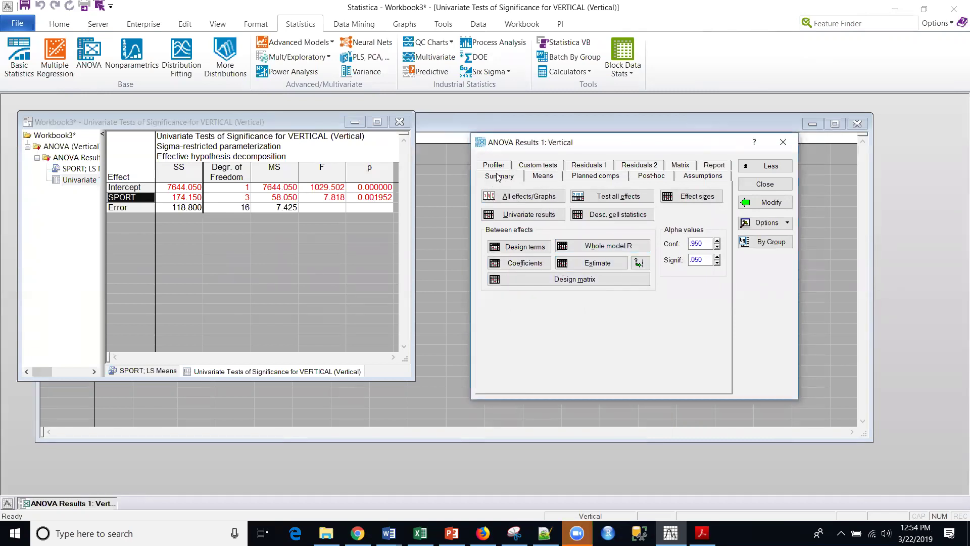
left_click(541, 176)
left_click(494, 176)
left_click(652, 176)
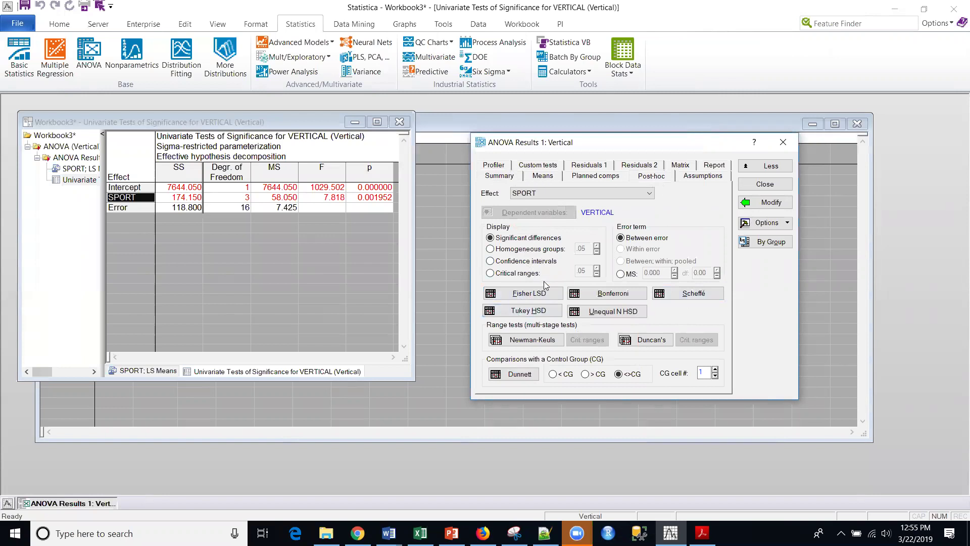
left_click(526, 342)
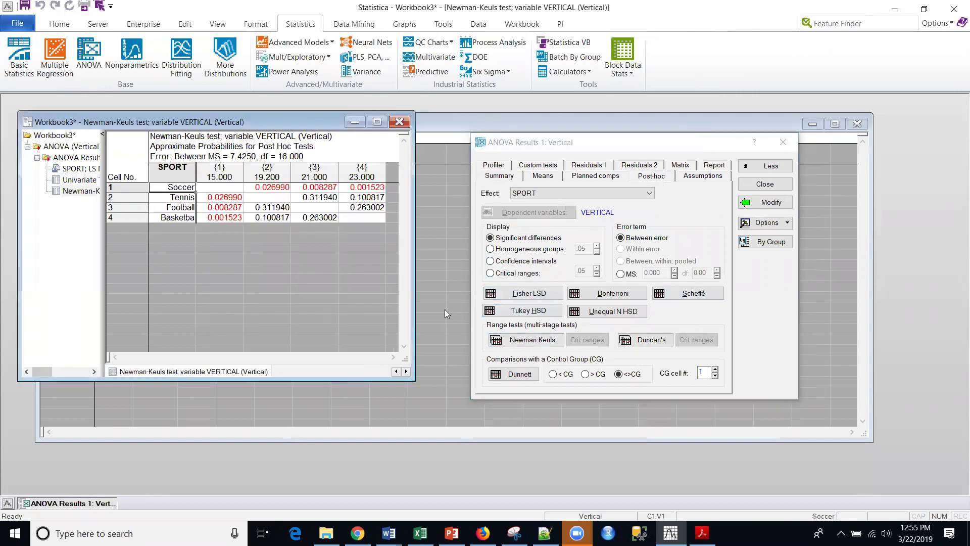
key("alt+Tab")
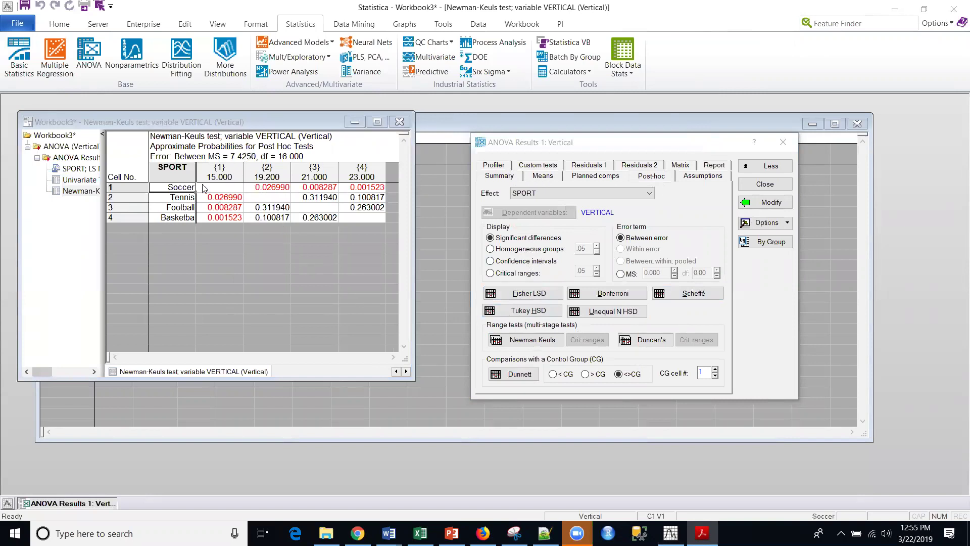
left_click(227, 170)
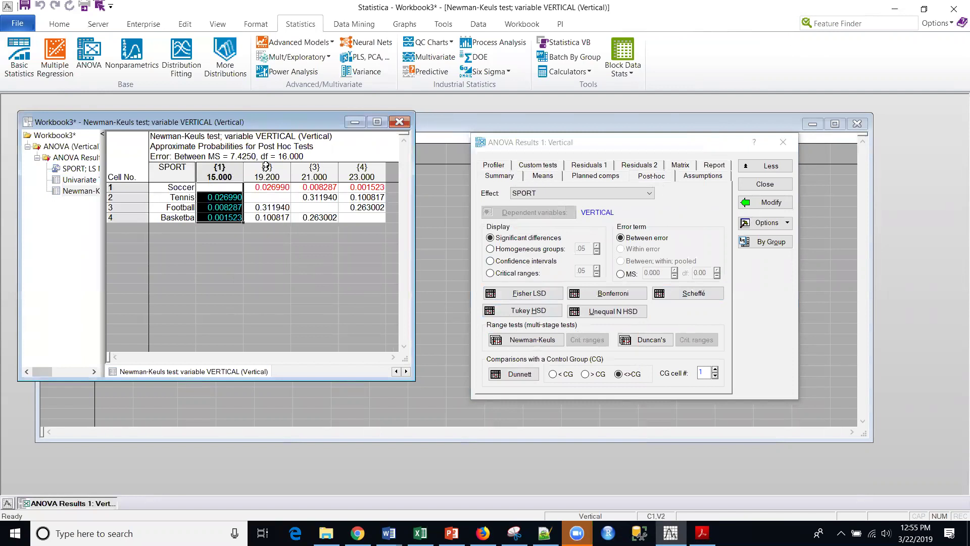
left_click(267, 170)
left_click(316, 170)
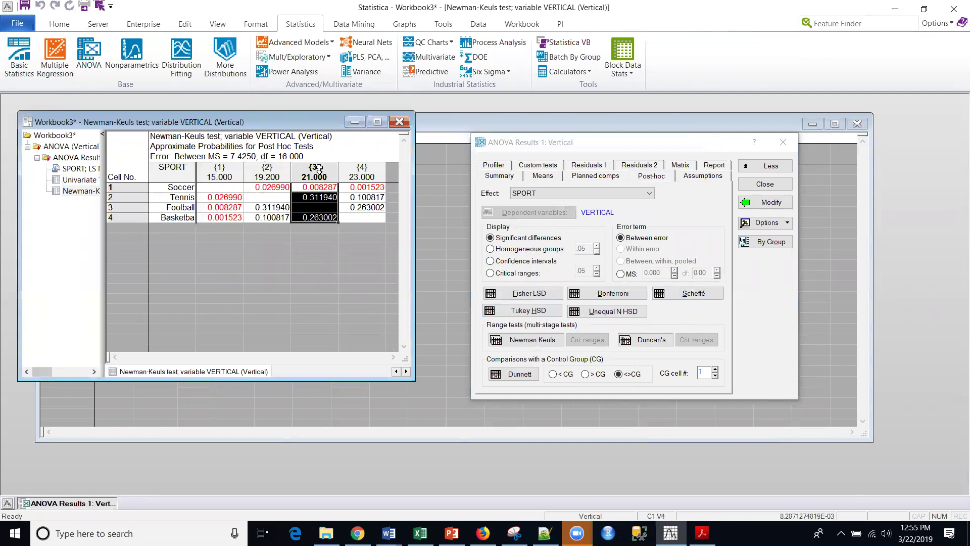
left_click(376, 170)
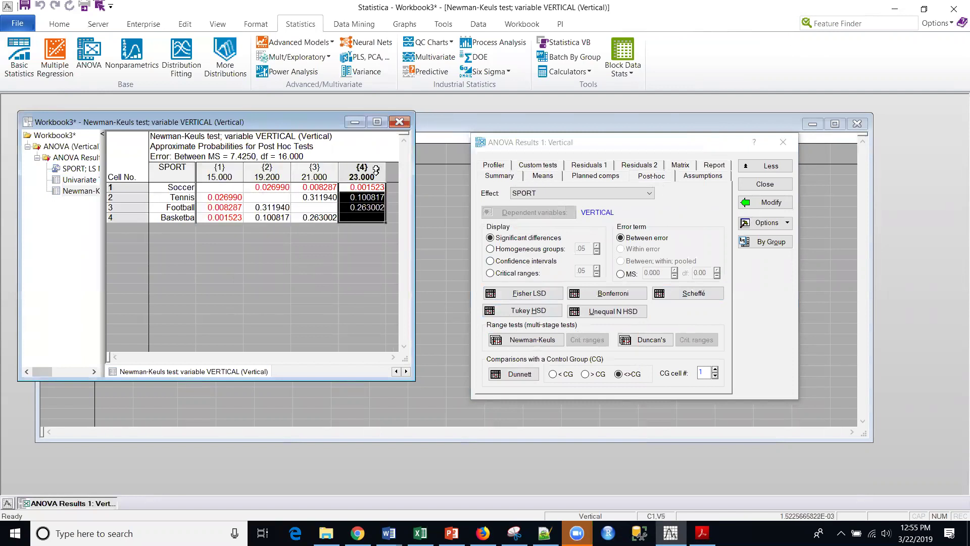
left_click(223, 171)
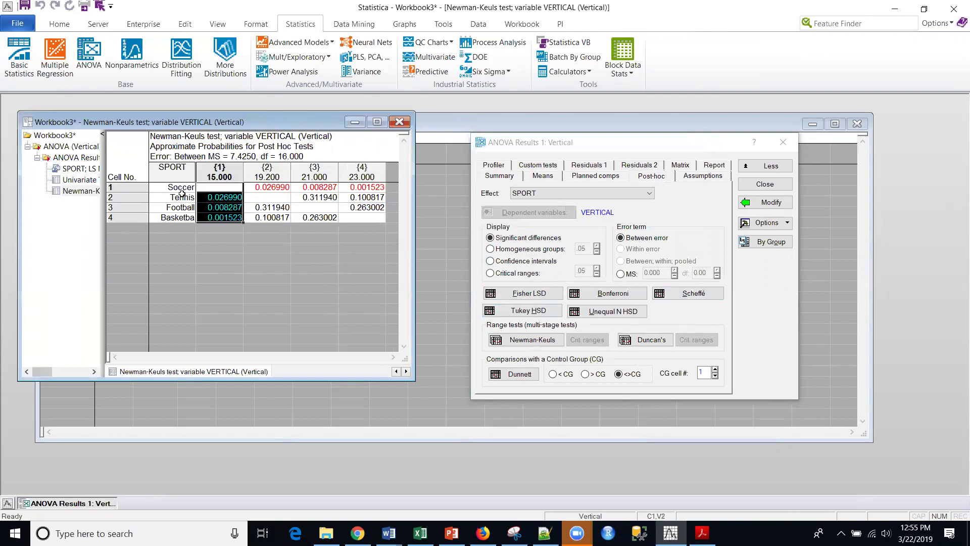
left_click(352, 150)
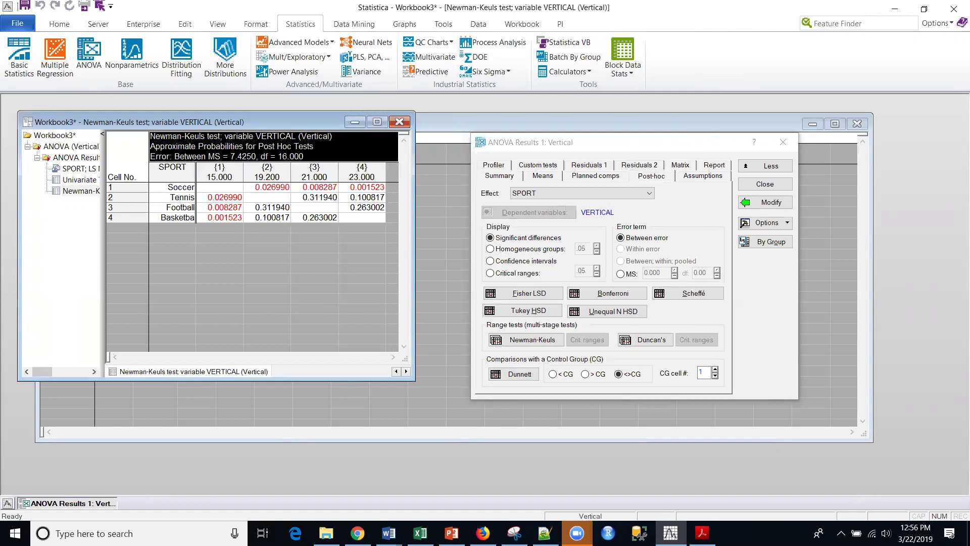
key("alt+Tab")
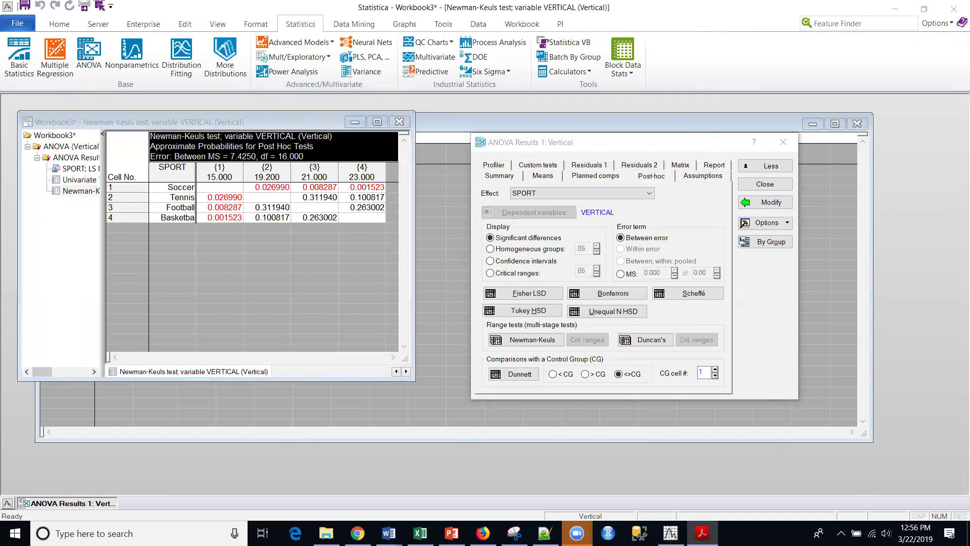